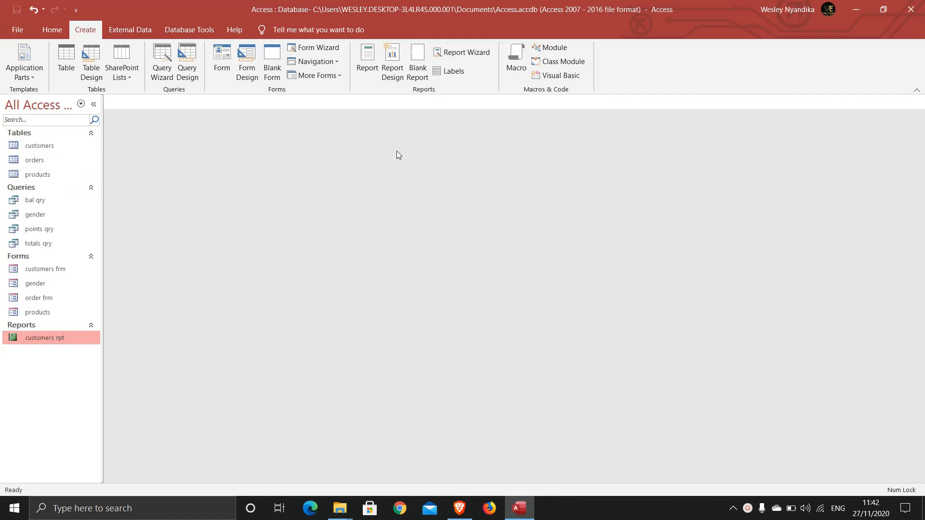
Start the Report Wizard with the customers table as the field source.
left_click(466, 53)
left_click_drag(413, 102, 376, 116)
left_click(439, 190)
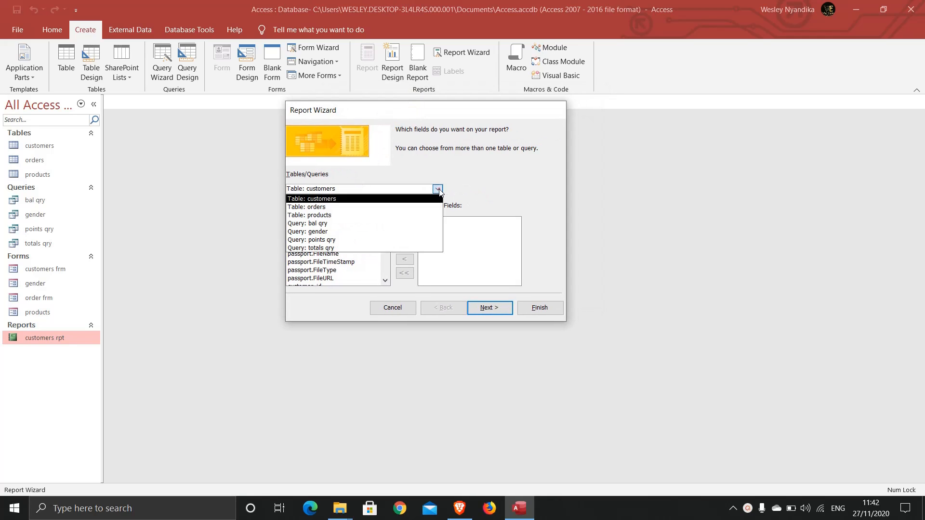
left_click(438, 190)
left_click(438, 190)
left_click(439, 190)
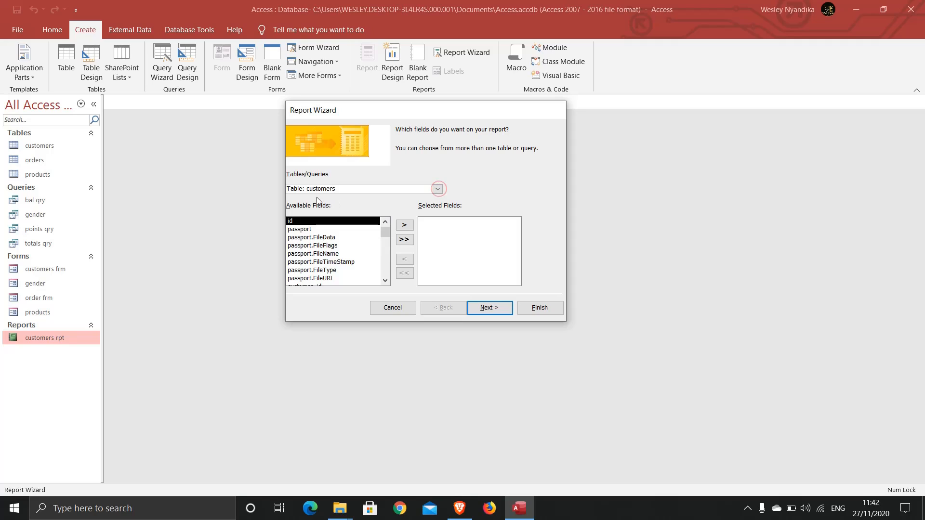
Add the customer_id, first_name and last_name fields from the customers table to the report.
left_click(385, 281)
left_click(385, 281)
left_click(385, 281)
left_click(386, 280)
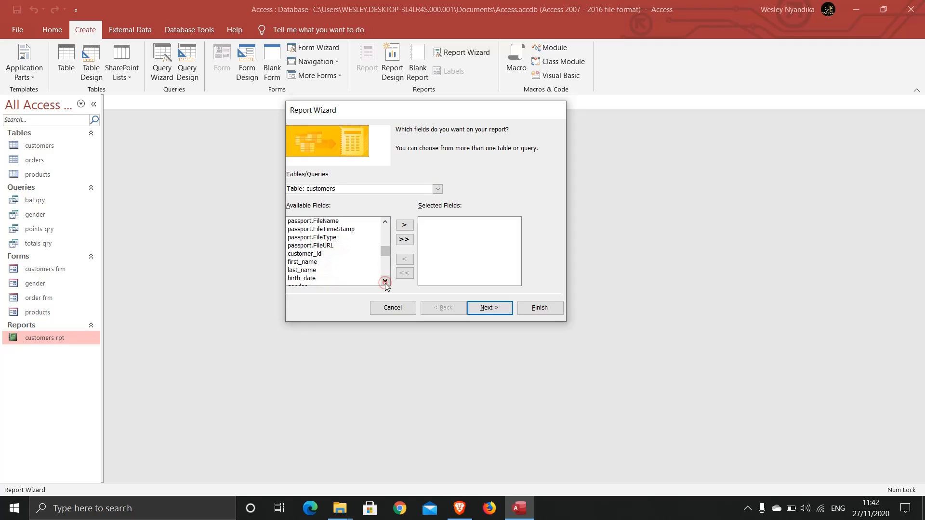
left_click(385, 281)
left_click(386, 281)
double_click(301, 238)
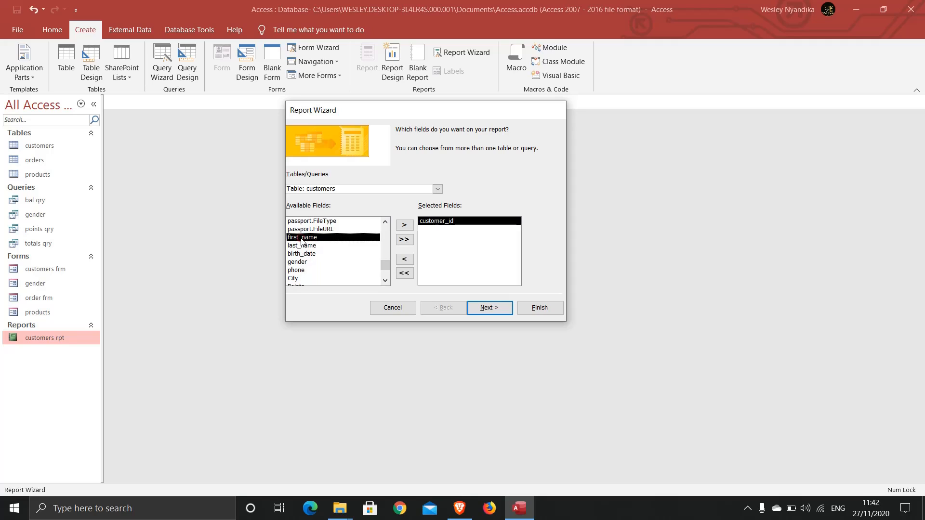
double_click(297, 238)
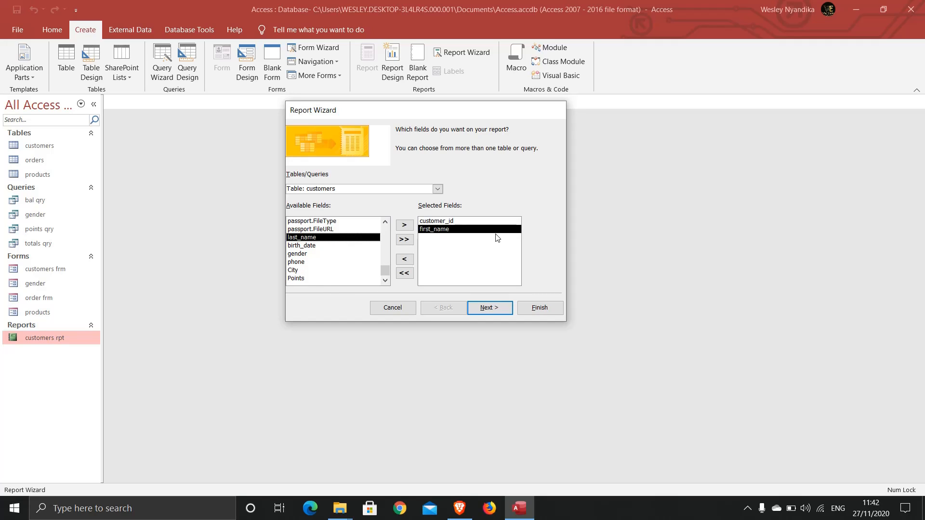
left_click(404, 225)
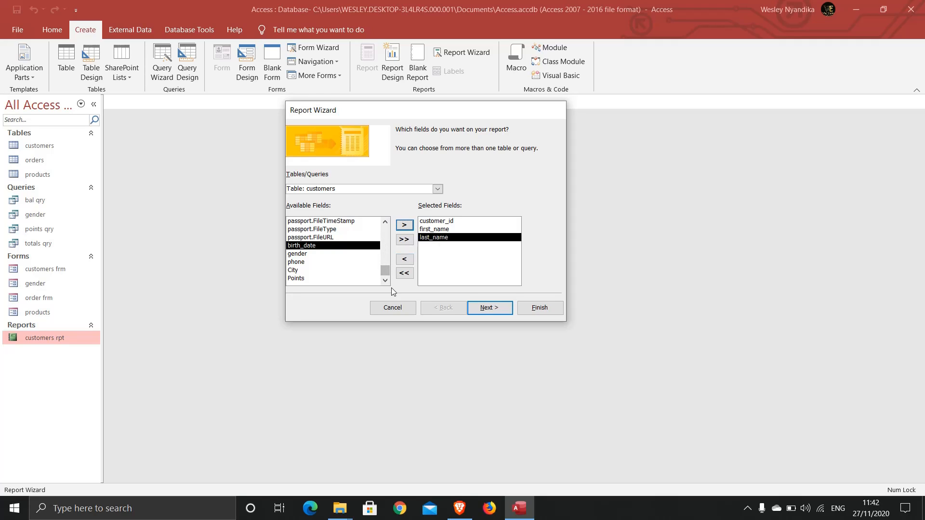
Add the product_id and product_name fields from the products table to the report.
left_click(438, 188)
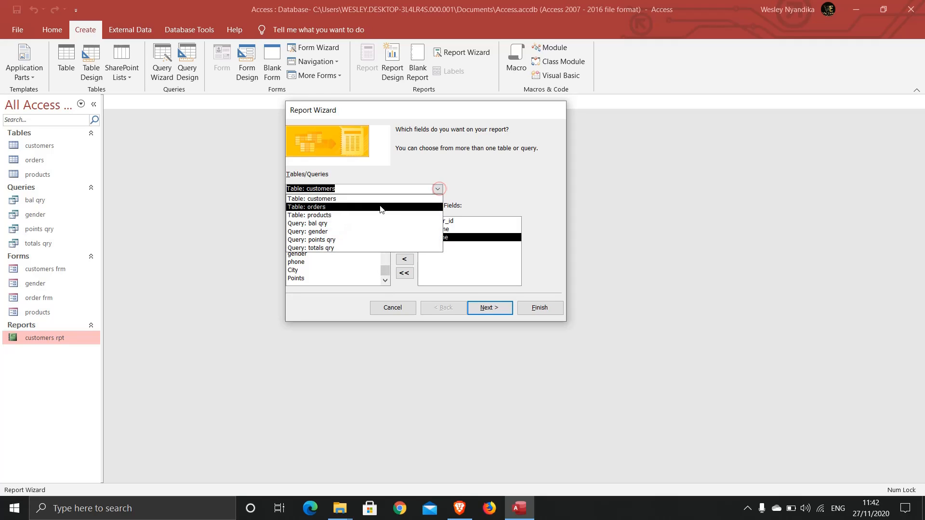
left_click(365, 215)
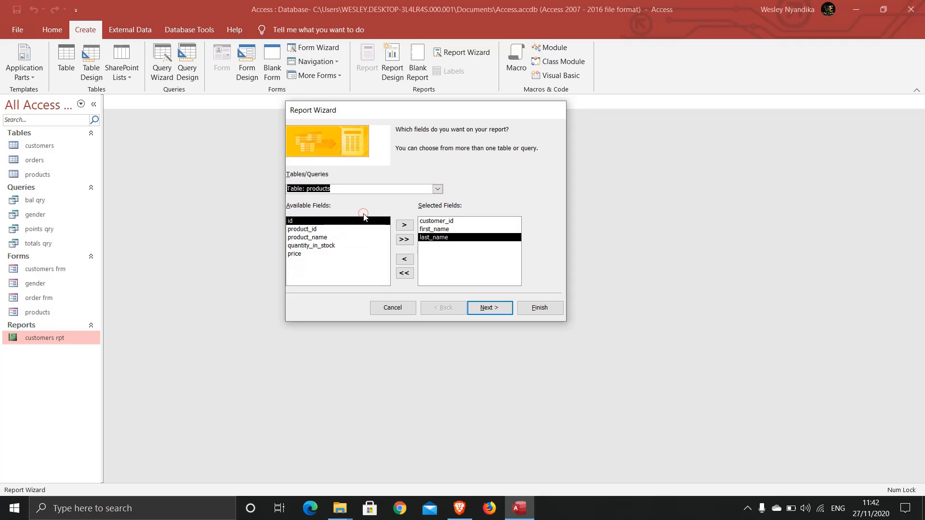
double_click(308, 229)
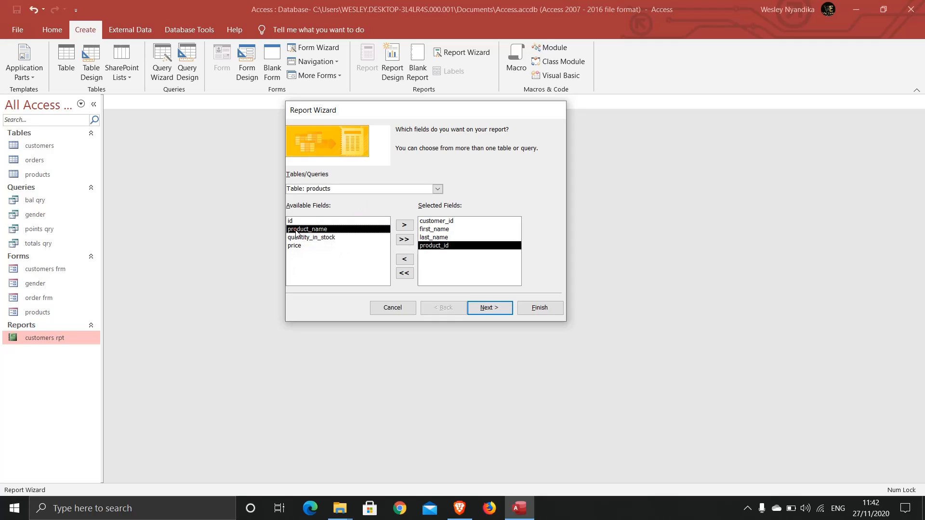
double_click(297, 230)
Add order_id, quantity, price and order_date from the orders table and accept the field selection.
left_click(437, 190)
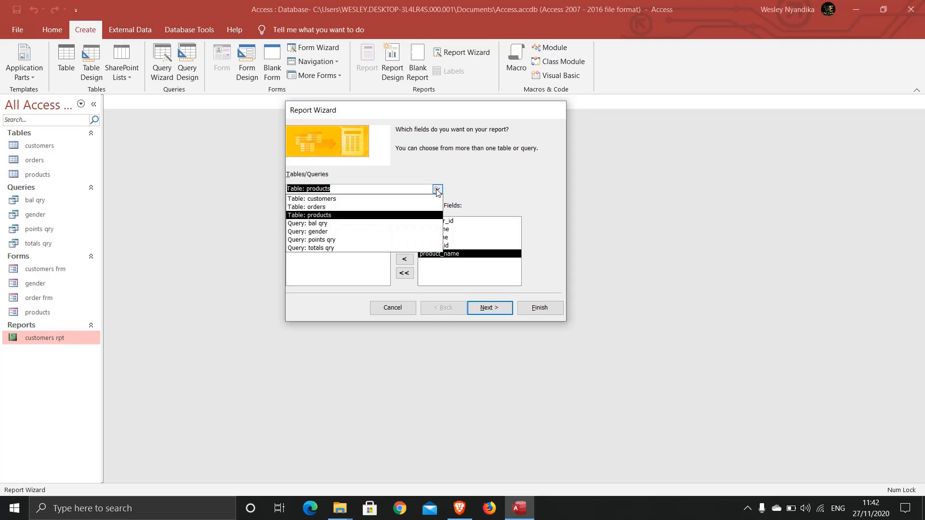
left_click(328, 209)
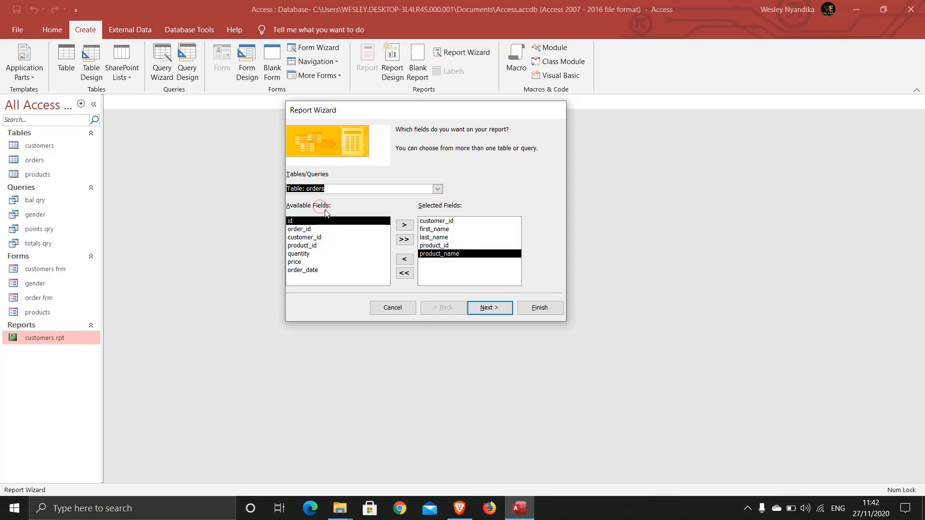
double_click(307, 230)
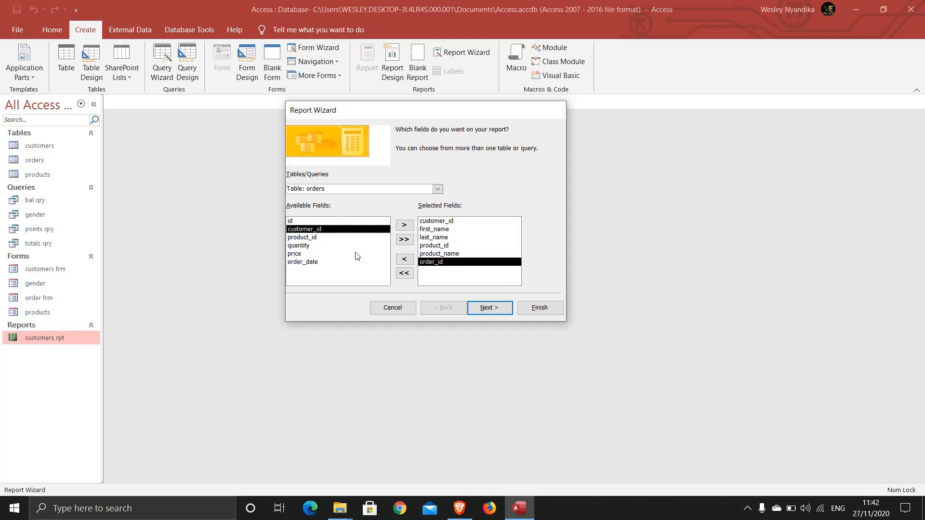
double_click(299, 247)
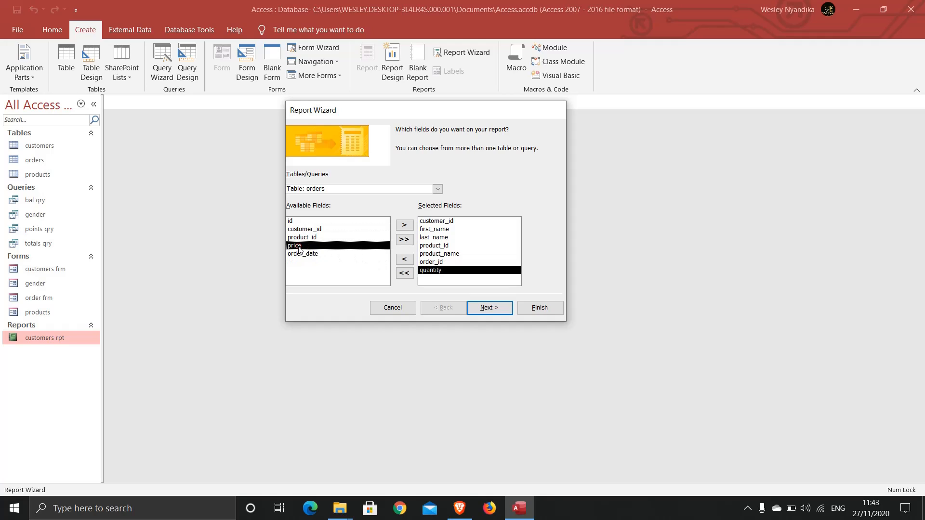
double_click(297, 246)
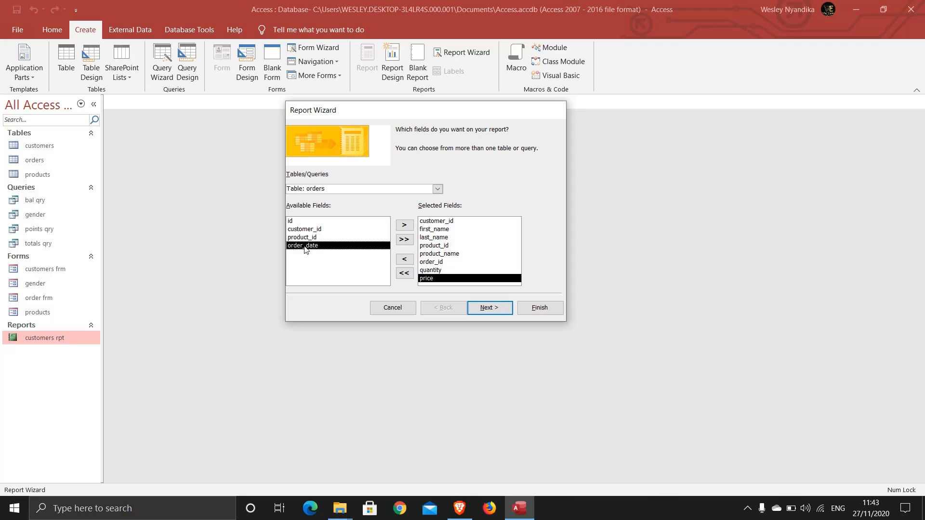
double_click(304, 247)
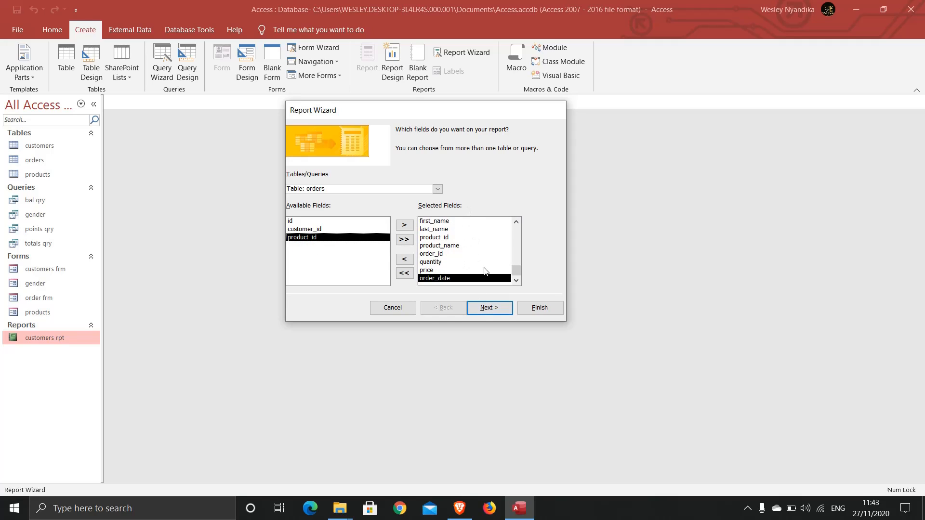
left_click(489, 306)
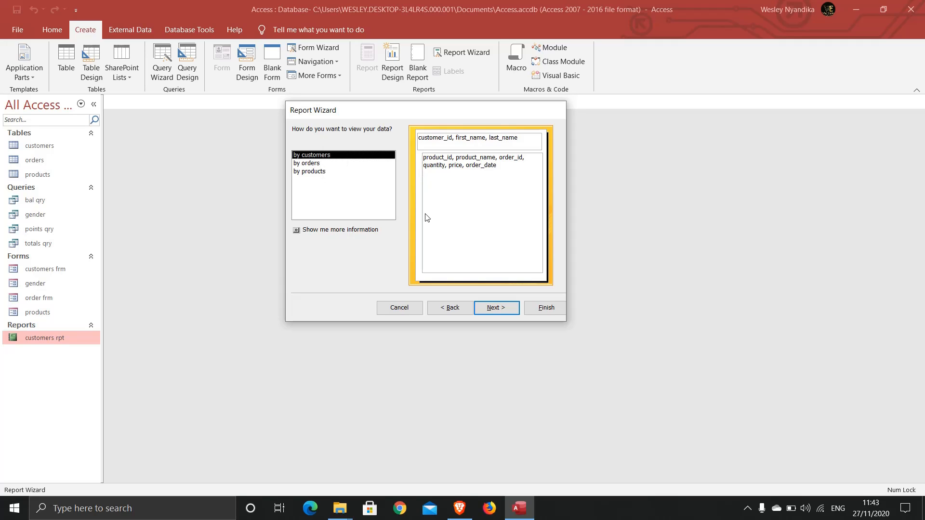
Accept viewing the data by customers, without additional grouping levels or a sort order.
left_click(494, 310)
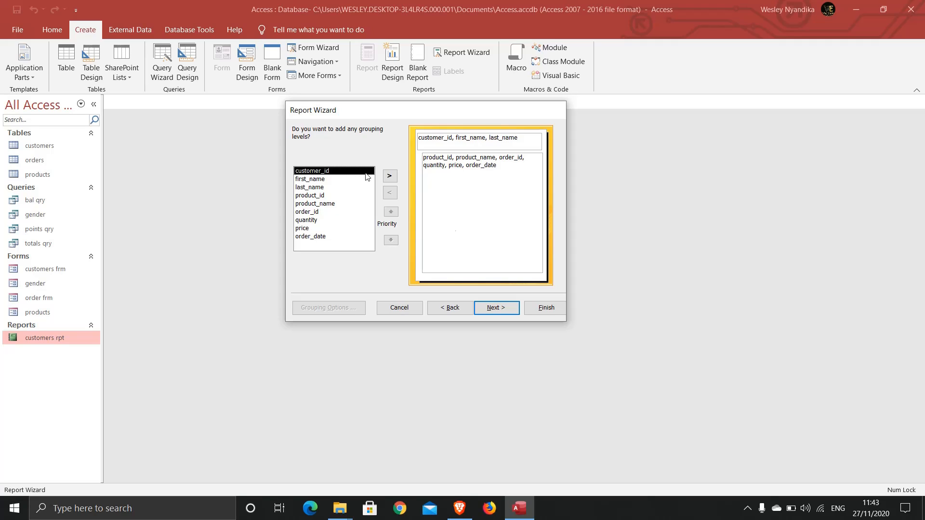
left_click(494, 308)
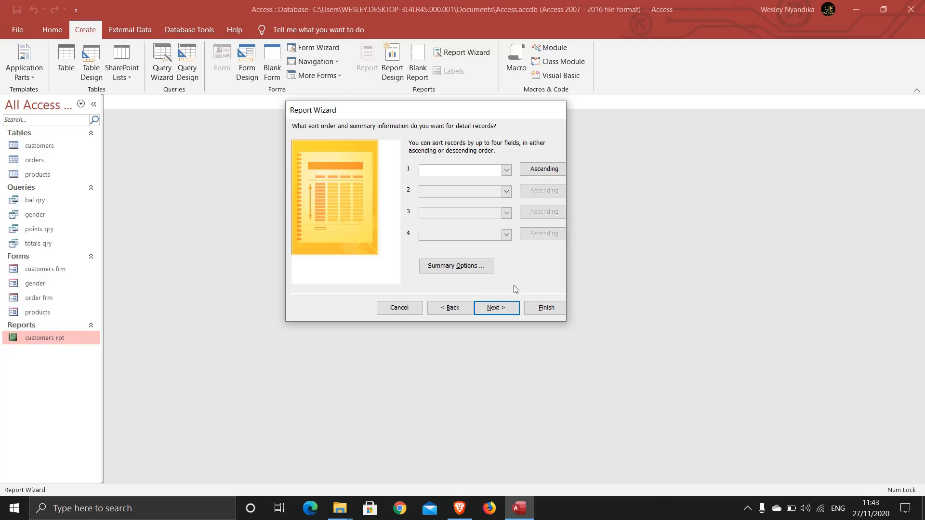
left_click(506, 311)
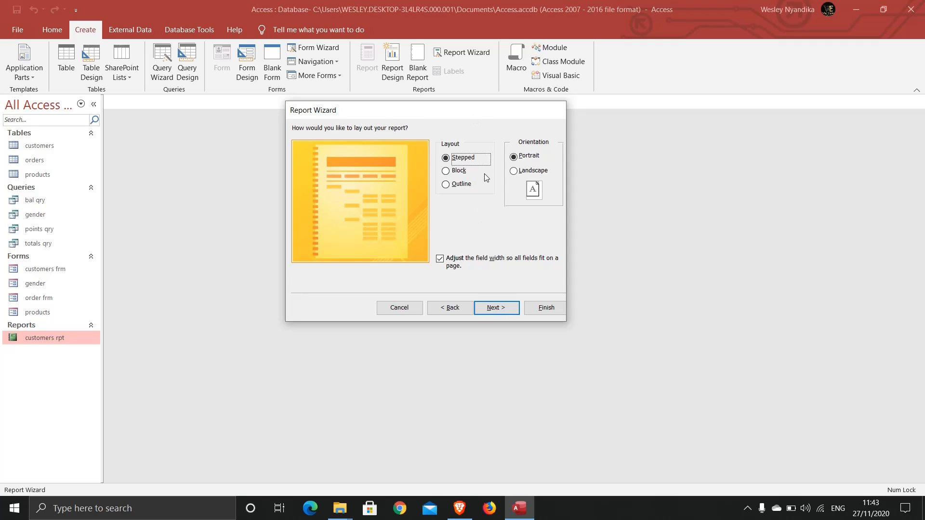
Compare the report layouts, then choose the Stepped layout with Landscape orientation and accept it.
left_click(457, 171)
left_click(458, 184)
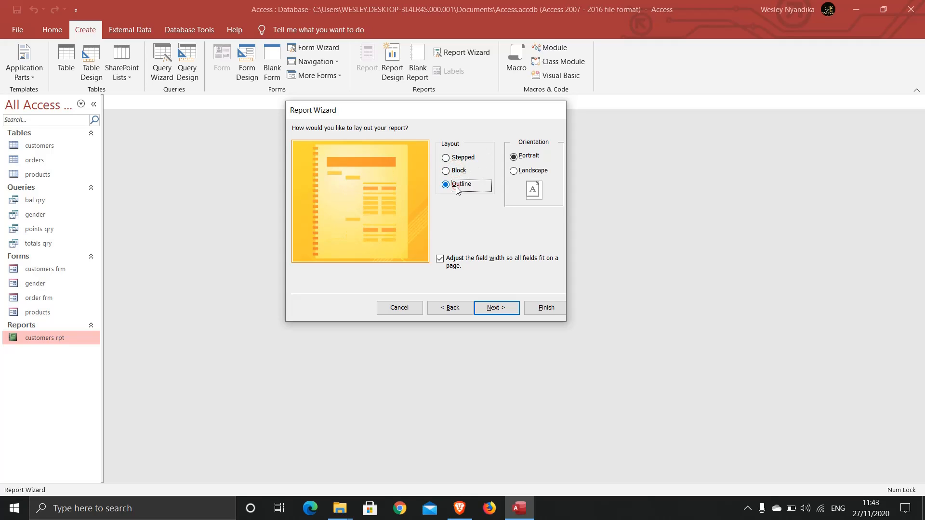
left_click(457, 161)
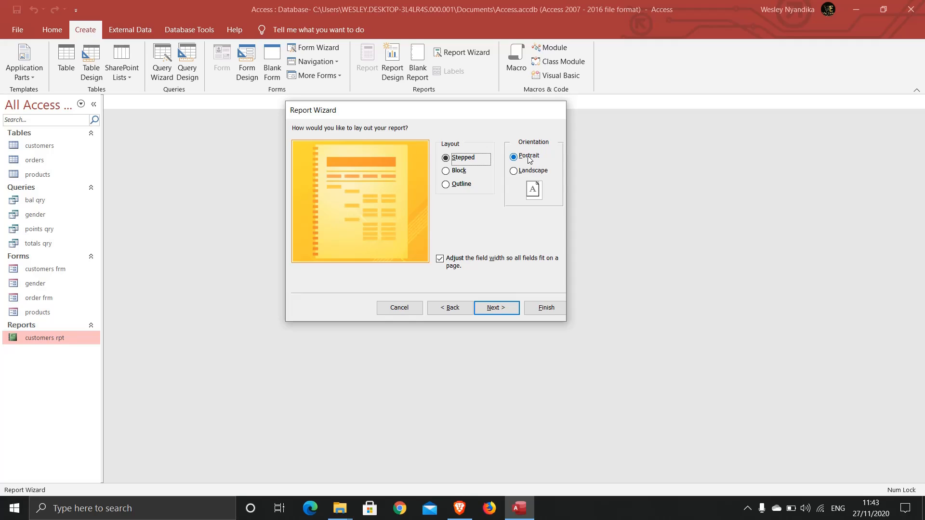
left_click(524, 171)
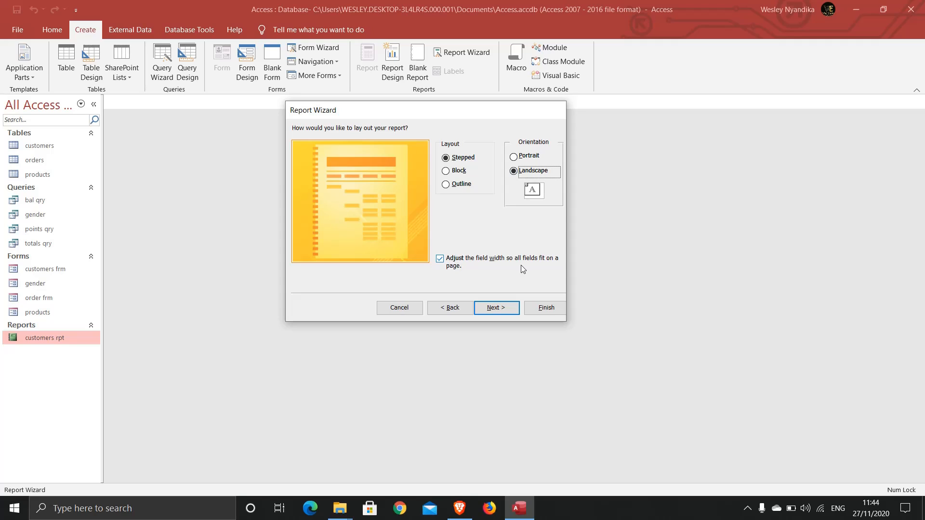
left_click(503, 308)
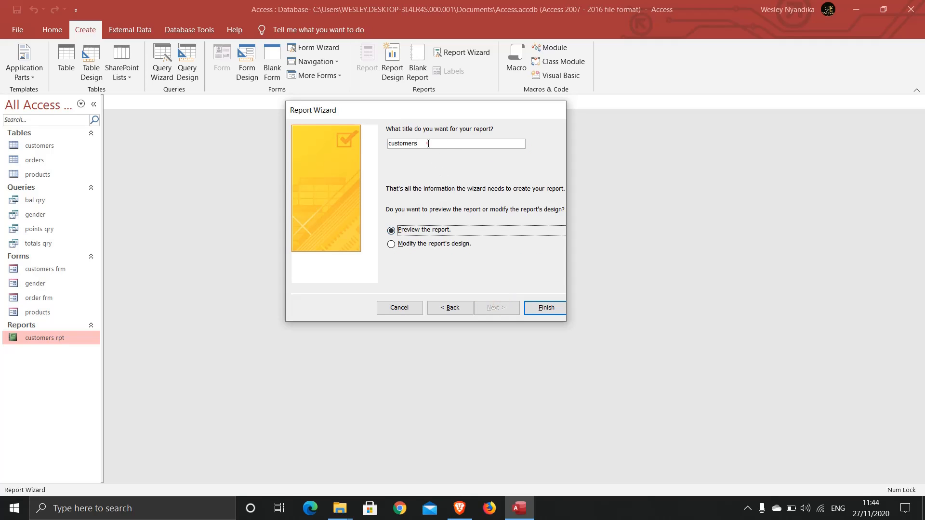
Title the report "orders rpt" and finish the wizard with the option to preview the report.
left_click_drag(428, 144, 388, 144)
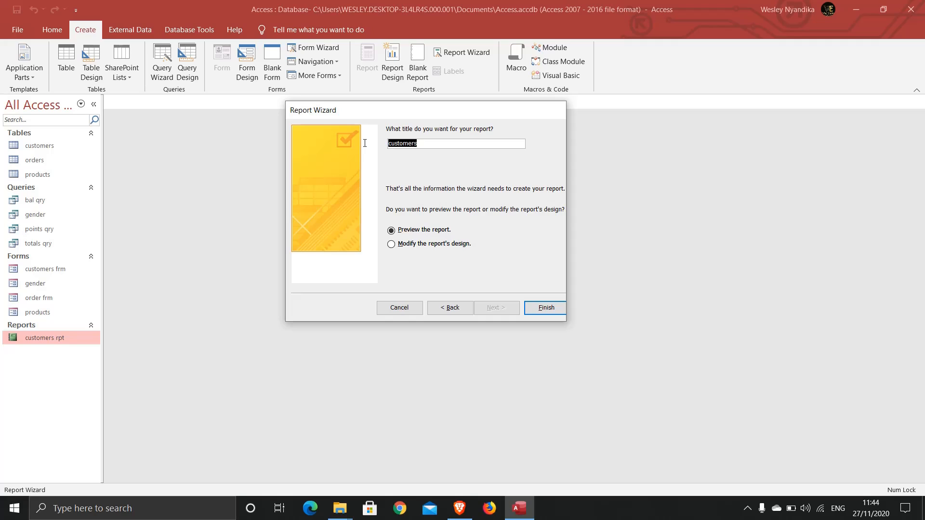
type("orders rpt")
left_click(413, 233)
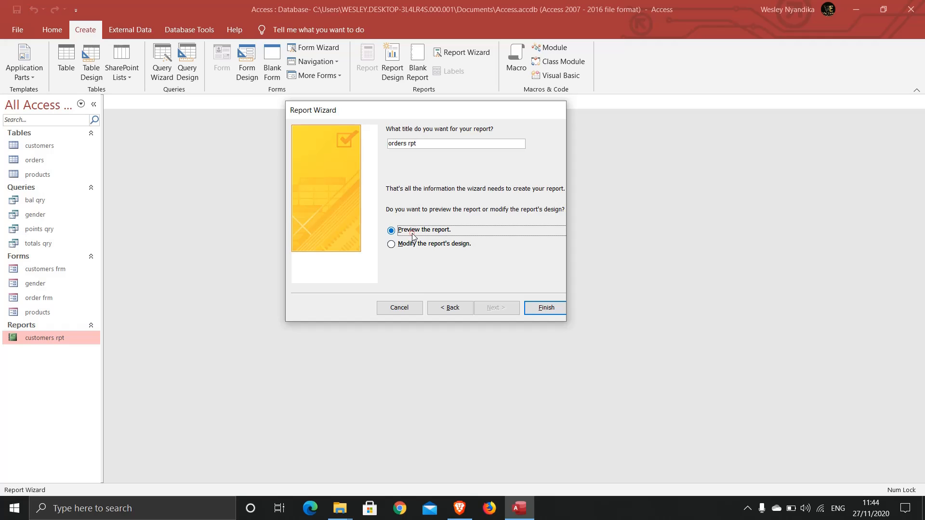
left_click(539, 311)
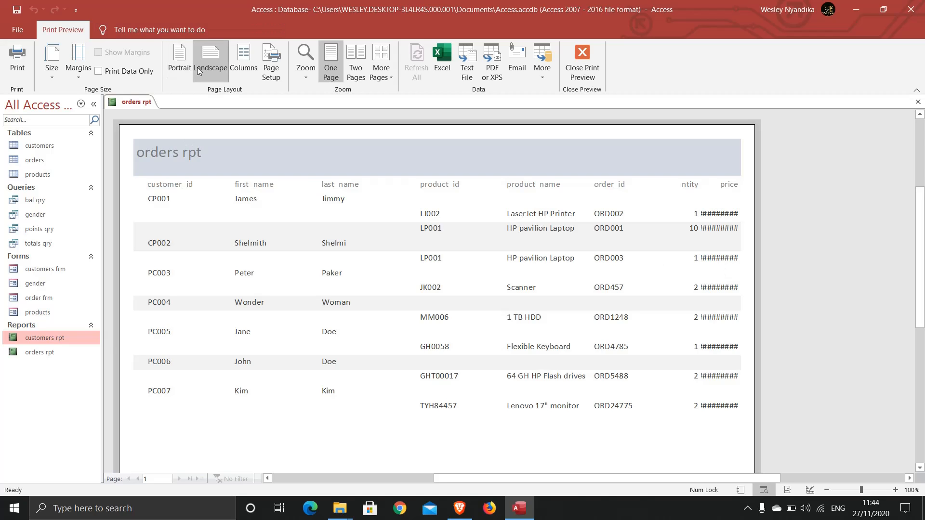
Close the print preview of orders rpt and switch the report to Layout View.
left_click(582, 63)
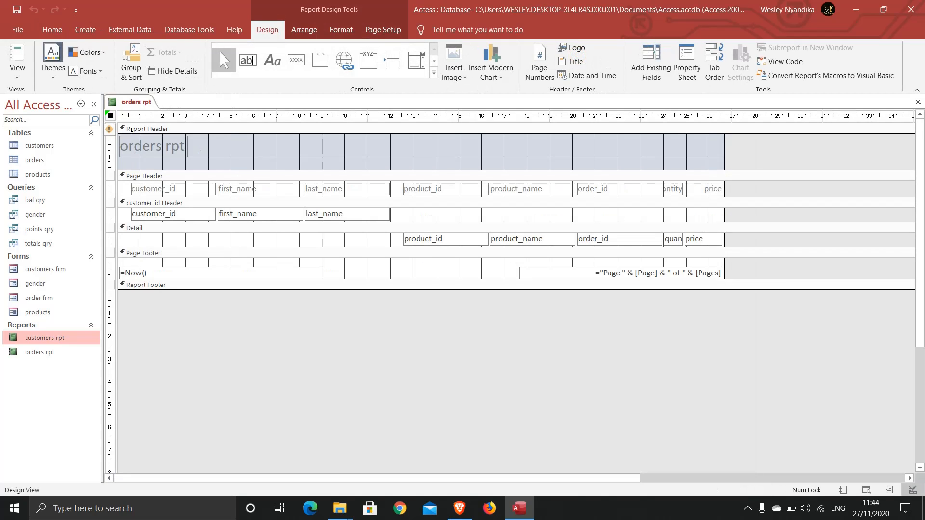
left_click(197, 194)
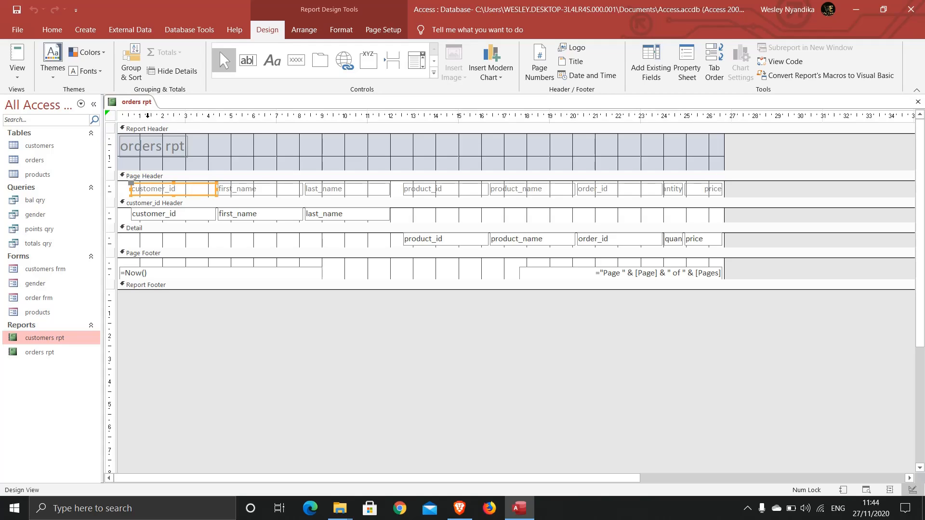
left_click(19, 77)
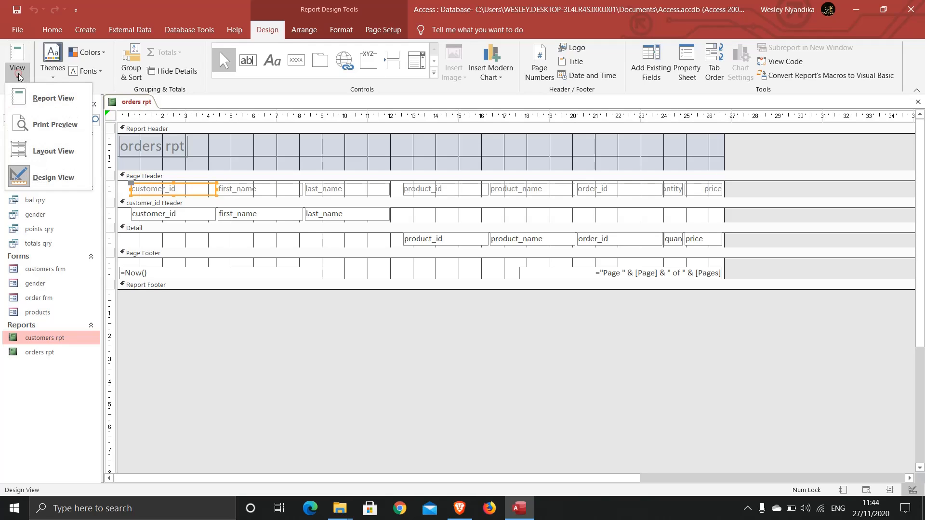
left_click(44, 156)
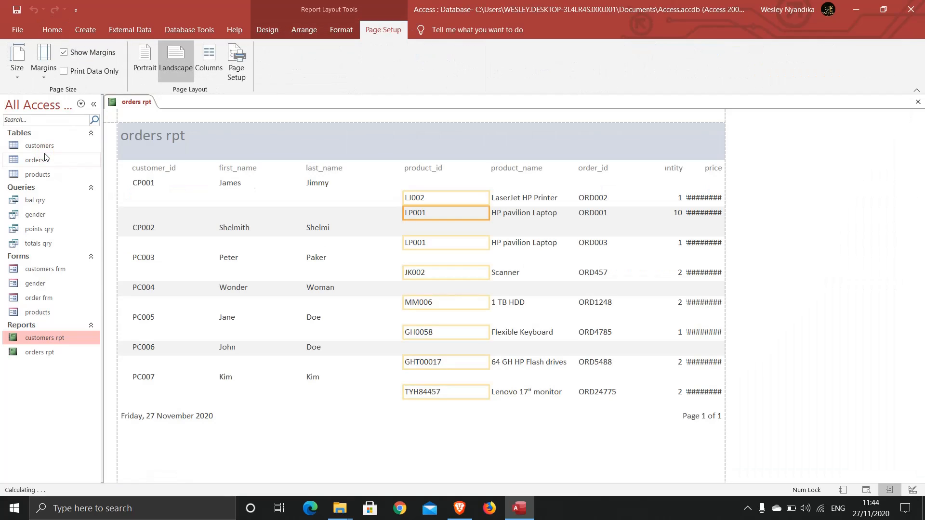
Narrow the customer_id, first_name and last_name column headings from their right edges.
left_click(155, 182)
left_click(158, 169)
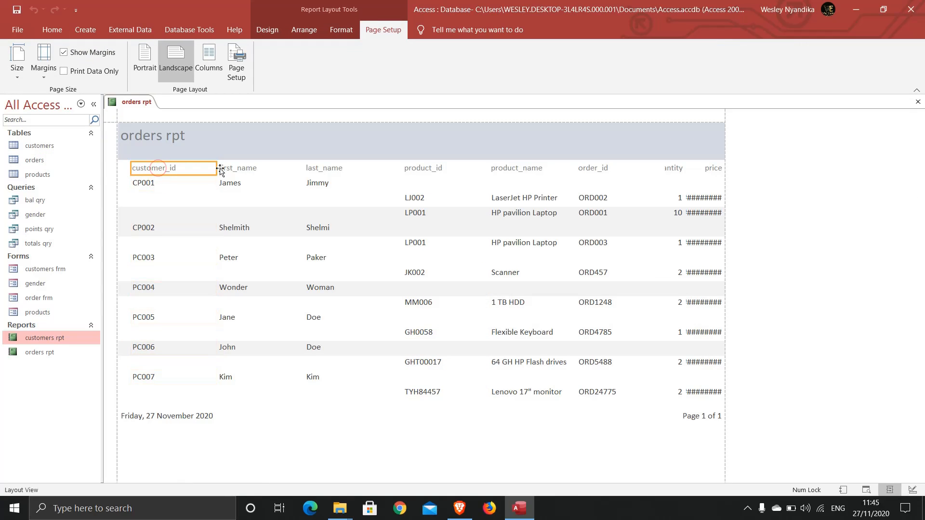
left_click_drag(215, 169, 190, 173)
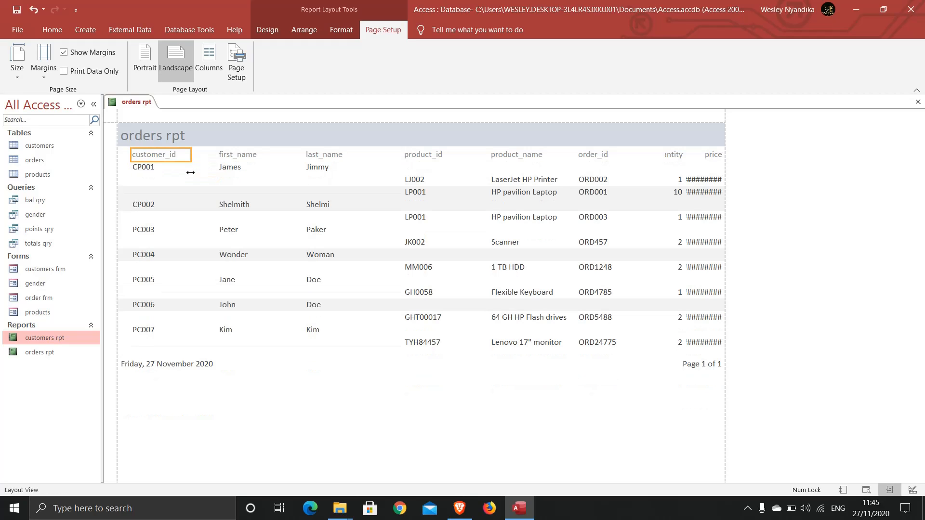
left_click(234, 154)
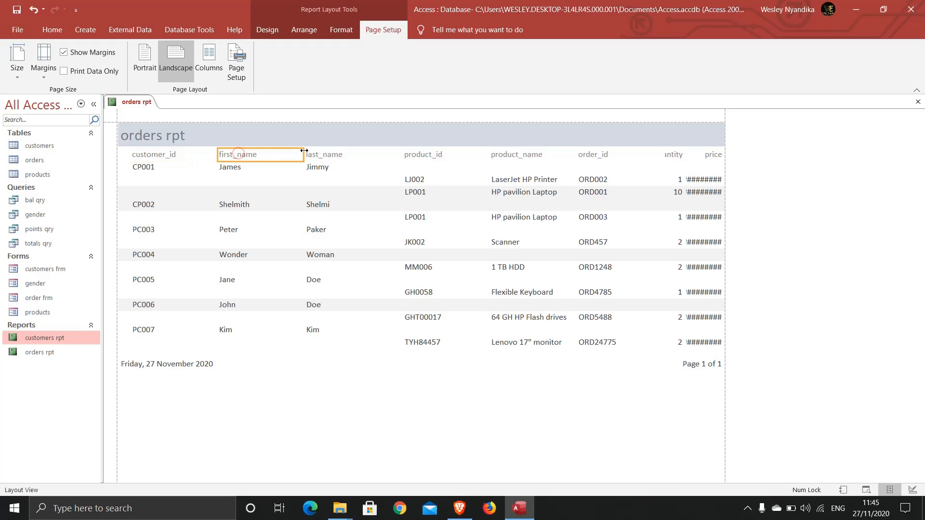
left_click_drag(303, 154, 287, 155)
left_click(322, 154)
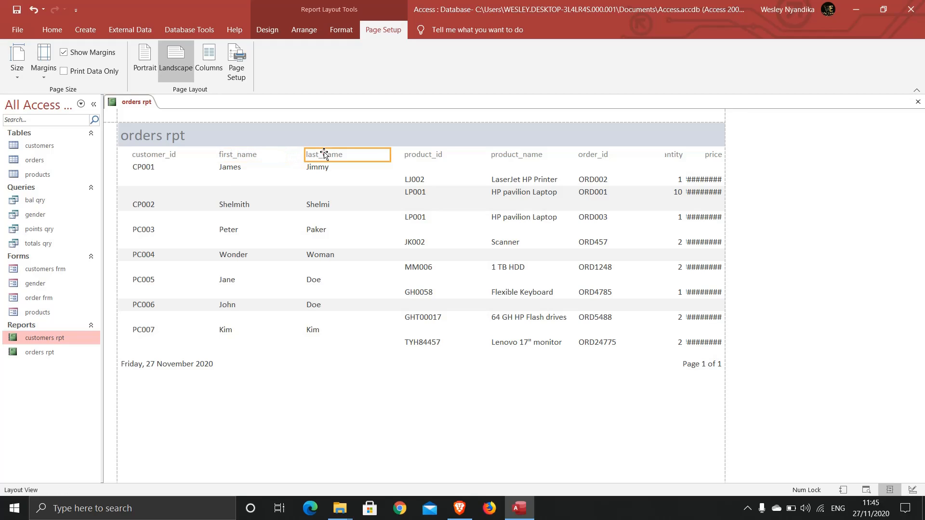
left_click_drag(392, 153, 366, 153)
Narrow the product_id and product_name column headings from their right edges.
left_click(423, 155)
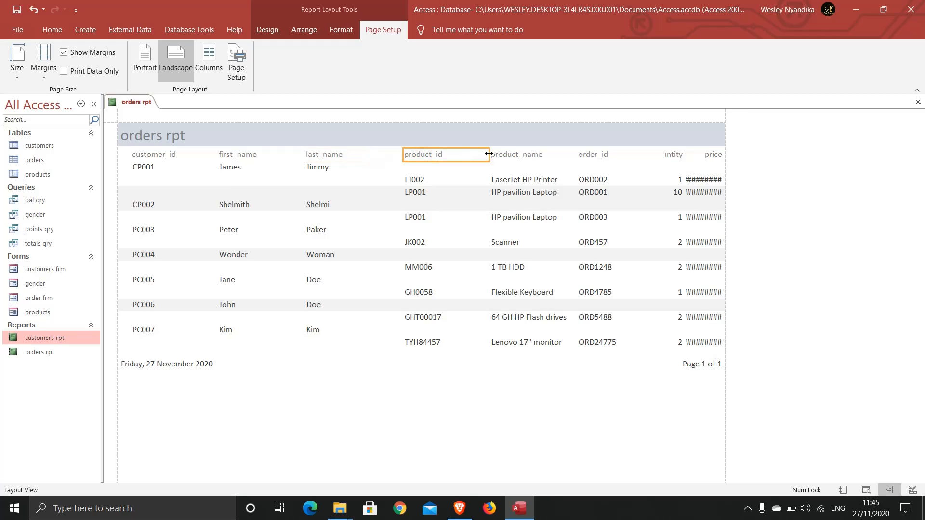
left_click_drag(489, 153, 466, 155)
left_click(507, 155)
left_click_drag(574, 154, 558, 157)
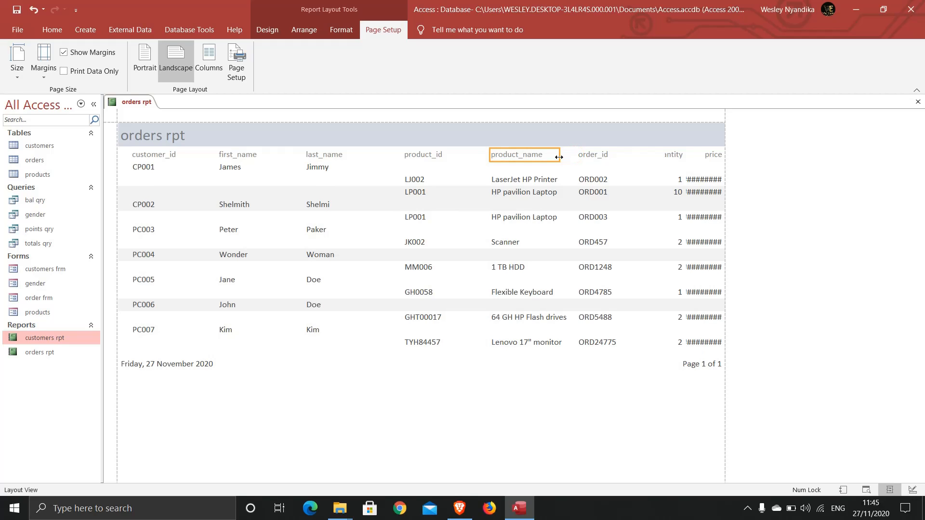
Narrow the value fields below the customer_id, first_name and last_name headings from their right edges.
left_click(548, 179)
left_click(447, 180)
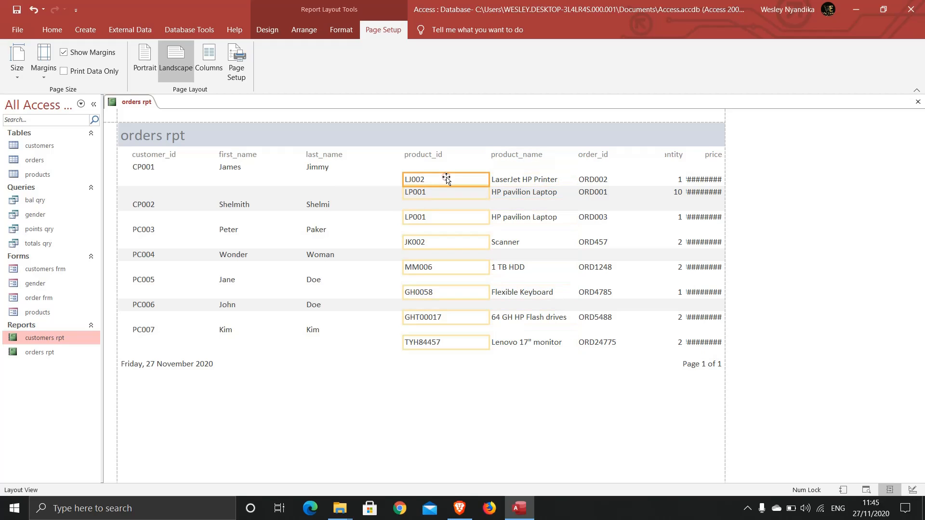
left_click(320, 168)
left_click(236, 172)
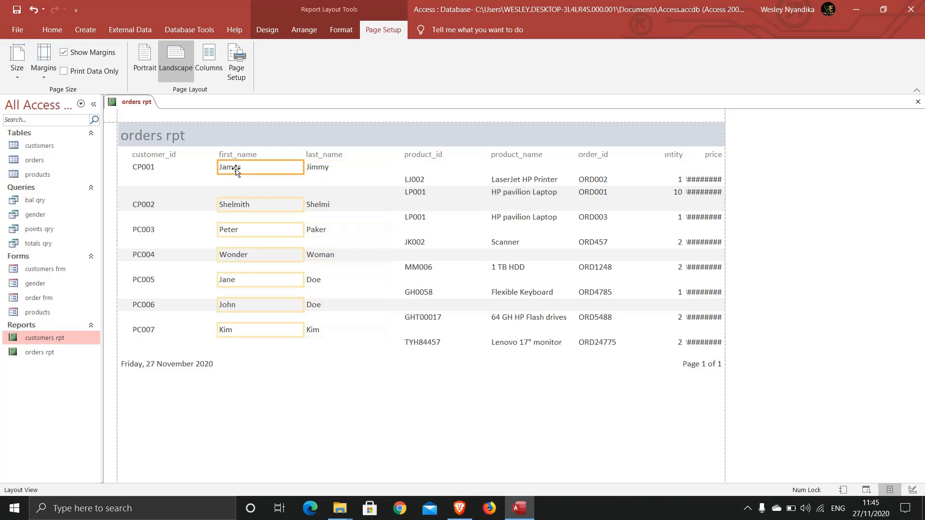
left_click(174, 172)
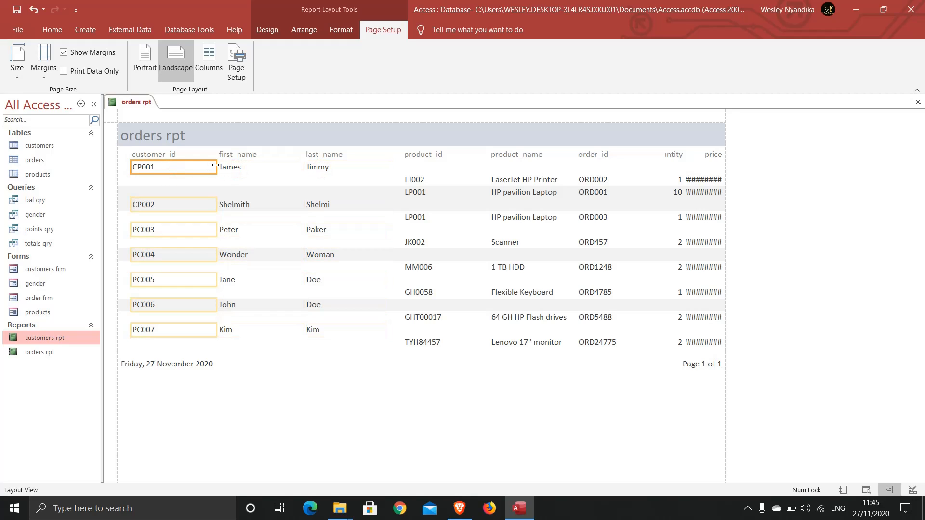
left_click_drag(216, 168, 185, 170)
left_click(231, 169)
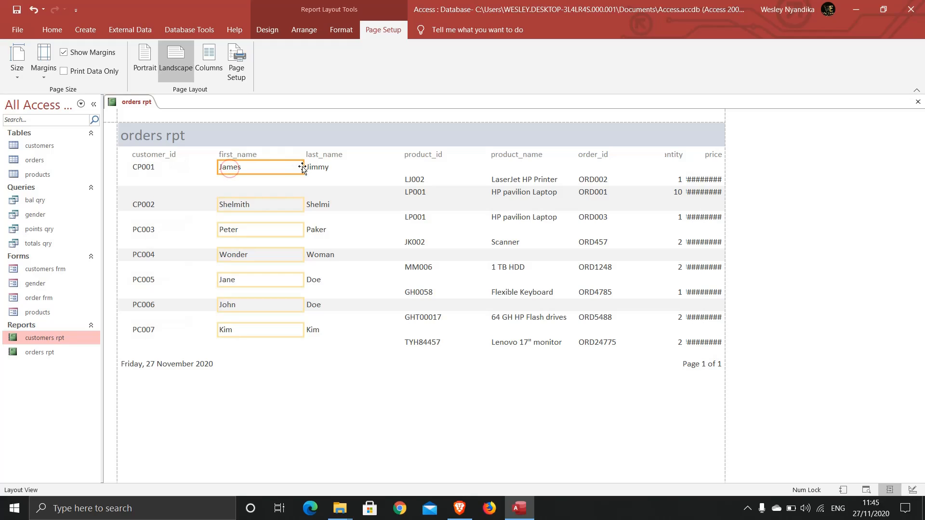
left_click_drag(303, 167, 273, 167)
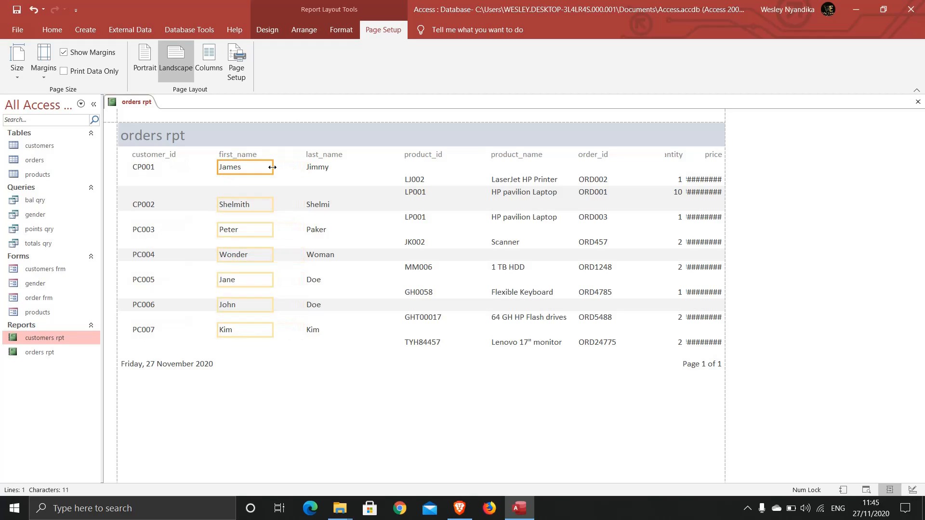
left_click(327, 167)
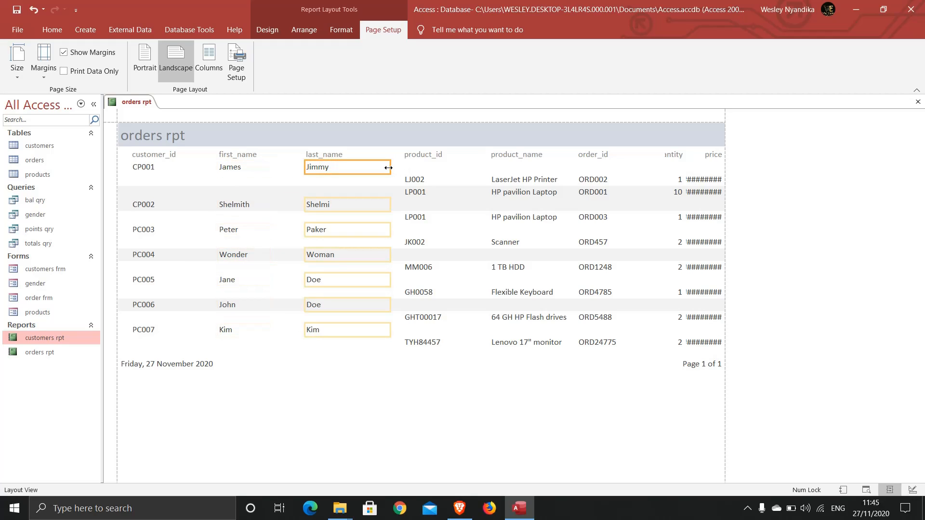
left_click_drag(391, 167, 363, 170)
Narrow the product_id, product_name and order_id value fields from their right edges.
left_click(420, 167)
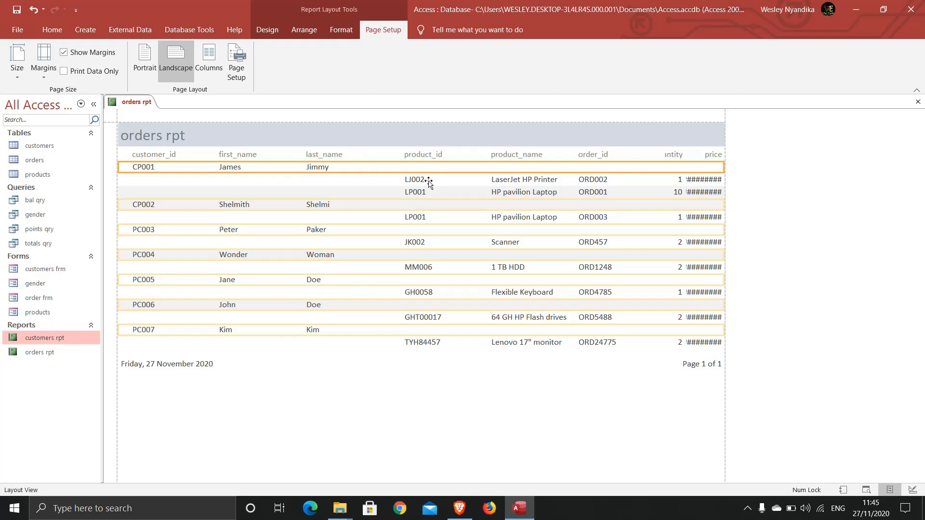
left_click(428, 182)
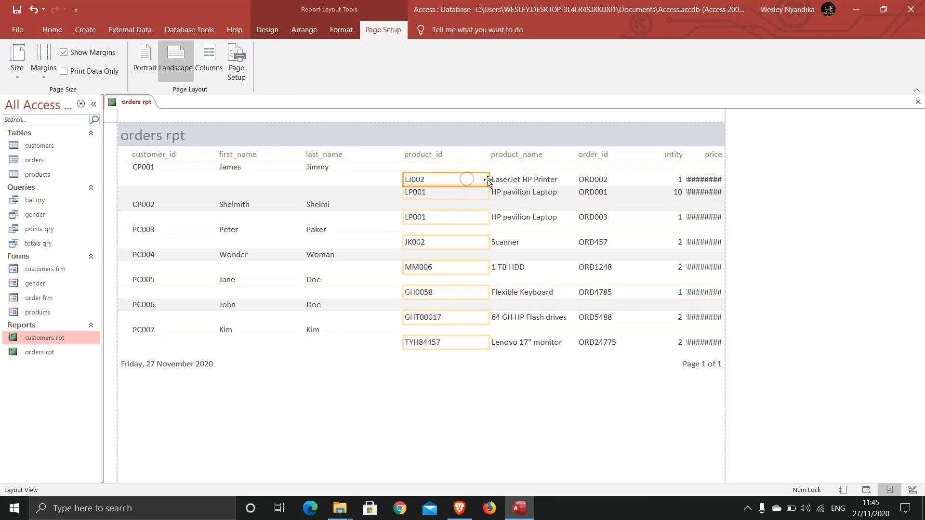
left_click_drag(488, 180, 466, 179)
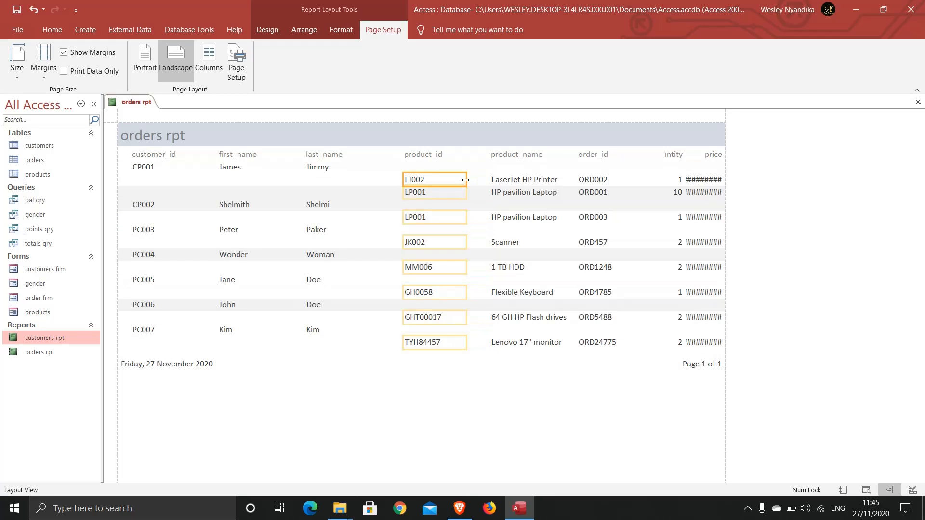
left_click(504, 180)
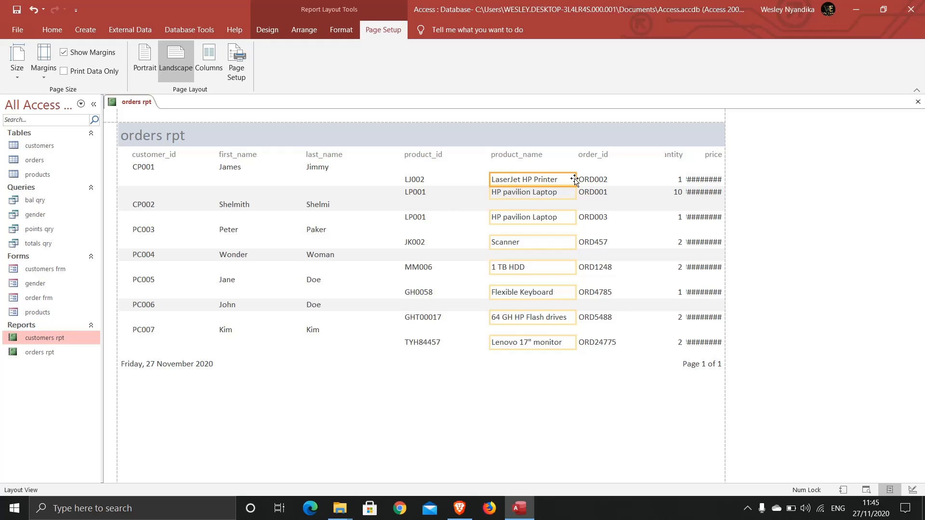
left_click(594, 180)
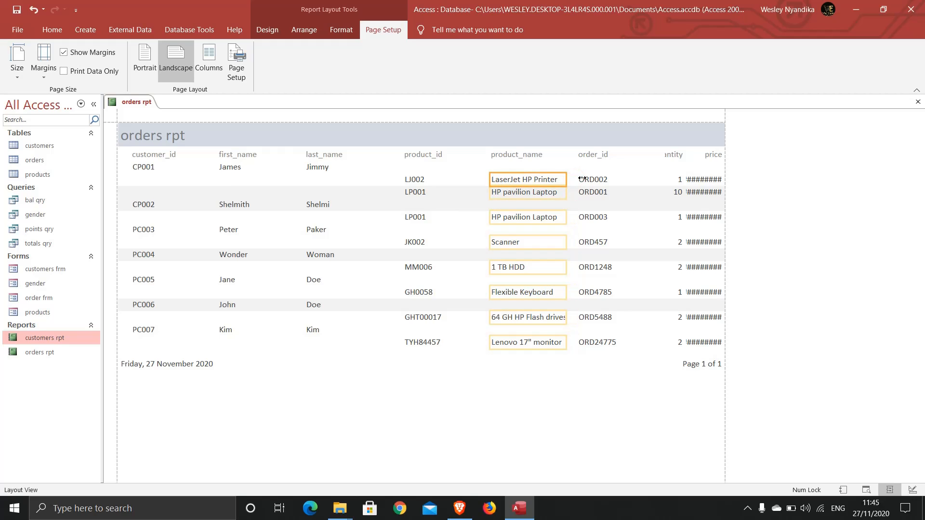
left_click_drag(658, 180, 635, 180)
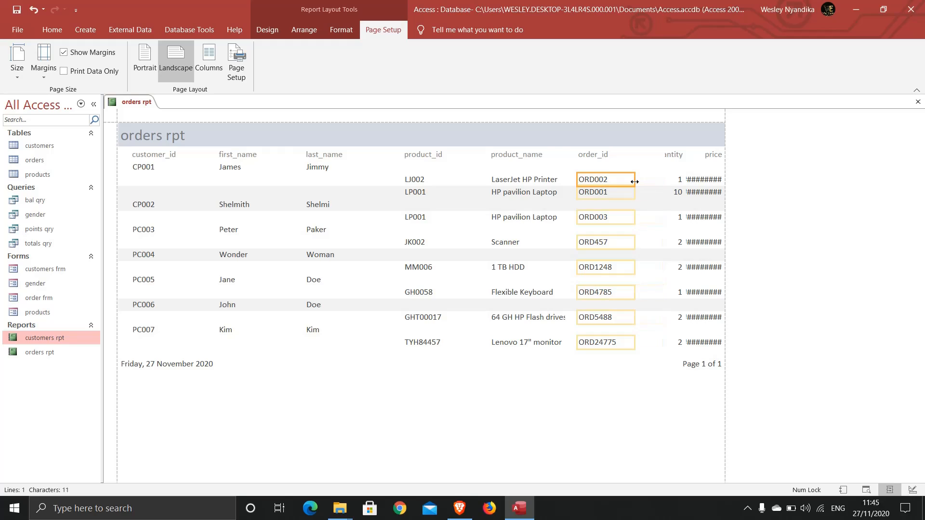
Extend the quantity heading leftwards to fit its full text, then pull in its right edge to free space before price.
left_click(666, 157)
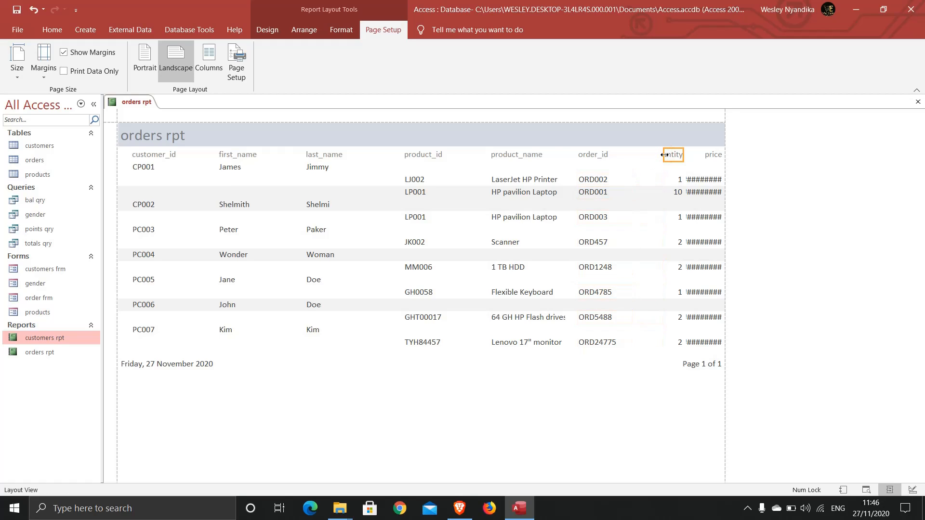
left_click_drag(664, 156, 626, 159)
left_click_drag(683, 154, 658, 155)
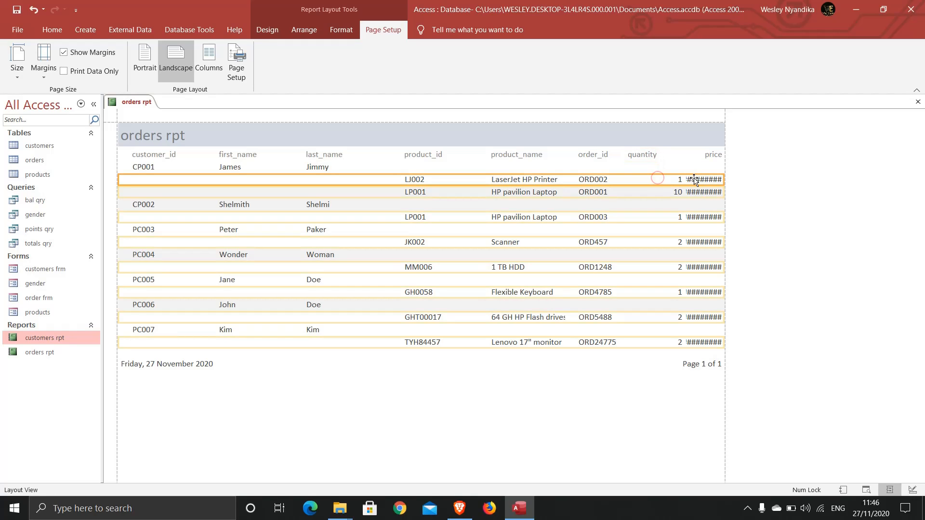
Resize the quantity values to match their heading, and widen the price values and heading leftwards to fit the full amounts.
left_click(672, 181)
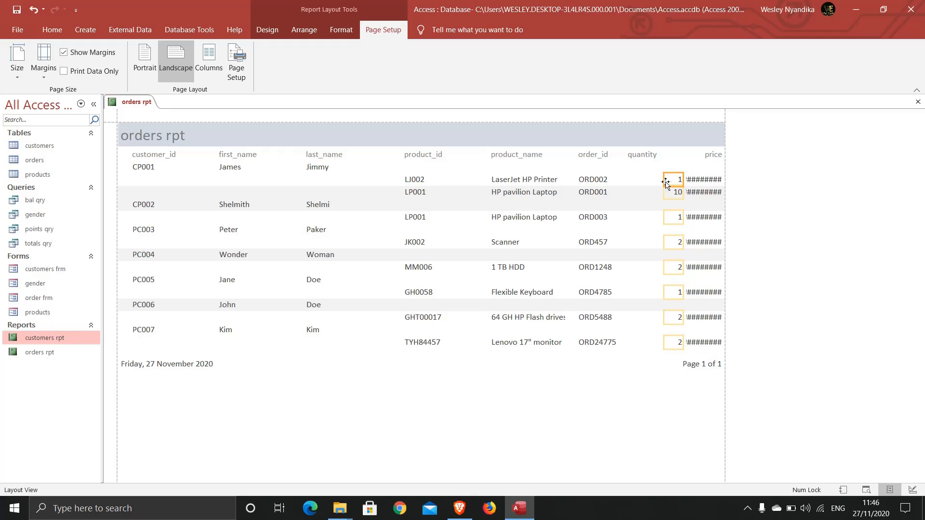
left_click_drag(664, 181, 624, 180)
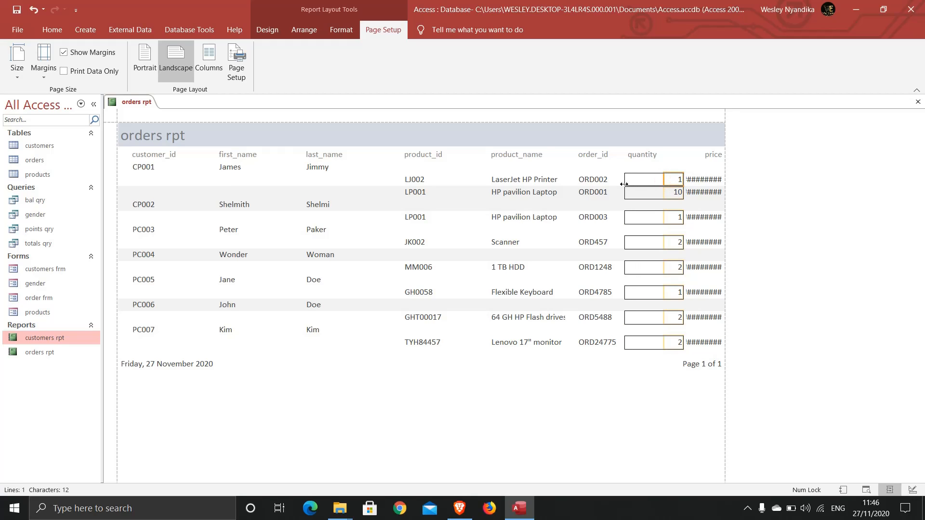
left_click_drag(684, 179, 674, 155)
left_click(694, 180)
left_click(706, 155)
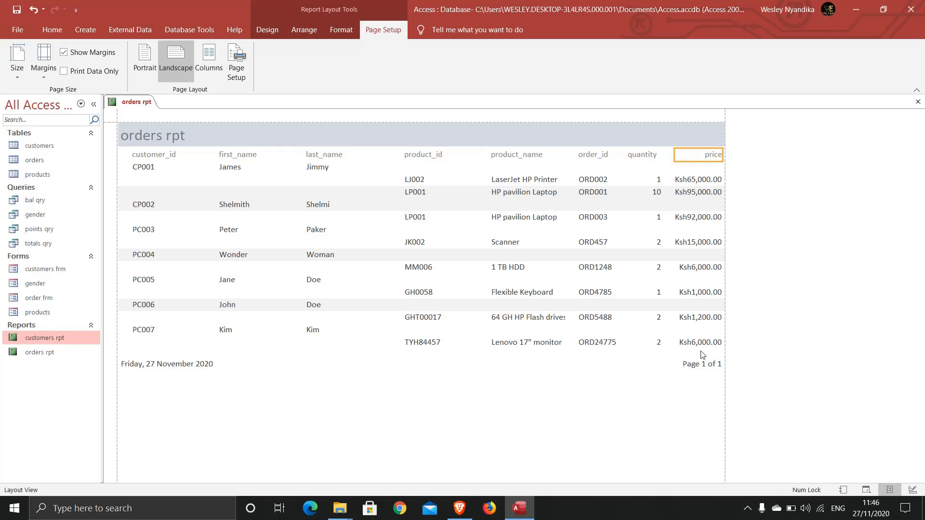
Change the title in the report header to "Orders Reports".
left_click(149, 140)
double_click(177, 137)
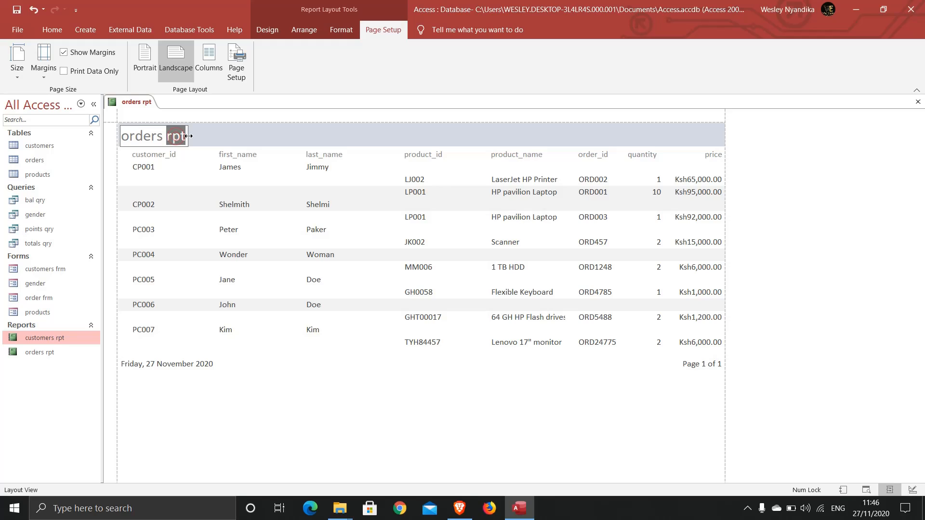
key("BackSpace")
type("Reports")
left_click(128, 139)
key("BackSpace")
type("O")
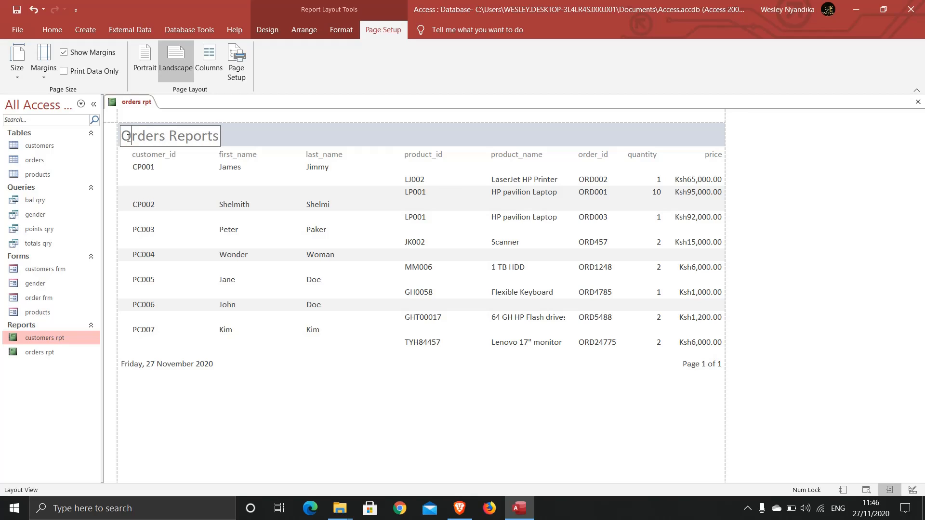
Save the orders rpt report and switch it to Report View.
right_click(135, 102)
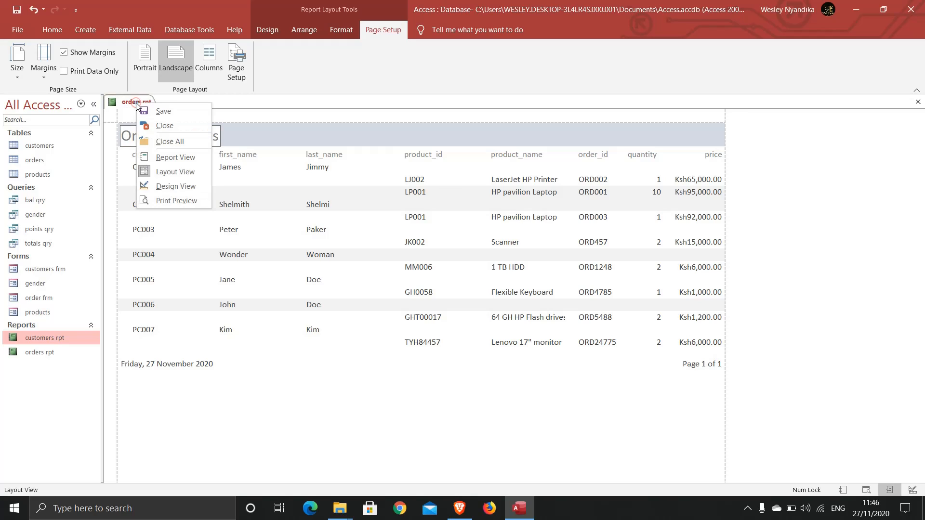
left_click(146, 111)
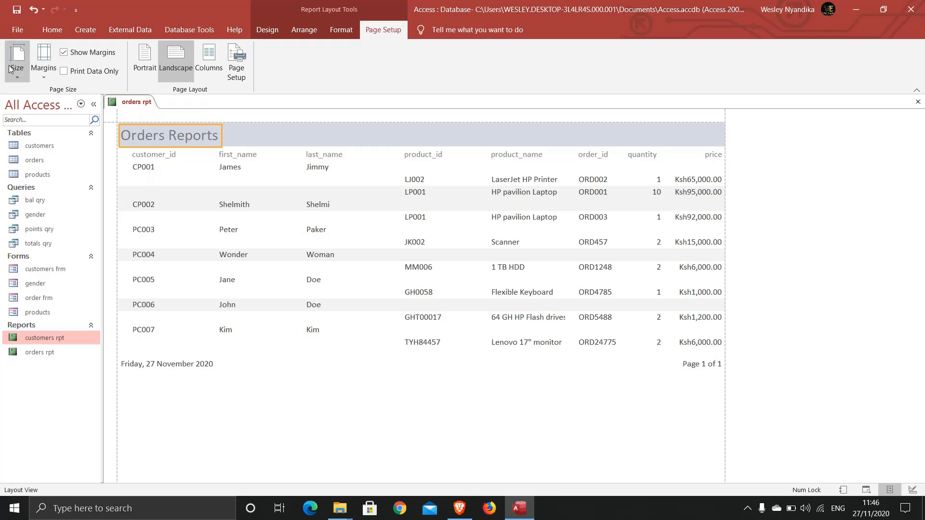
left_click(51, 30)
left_click(24, 73)
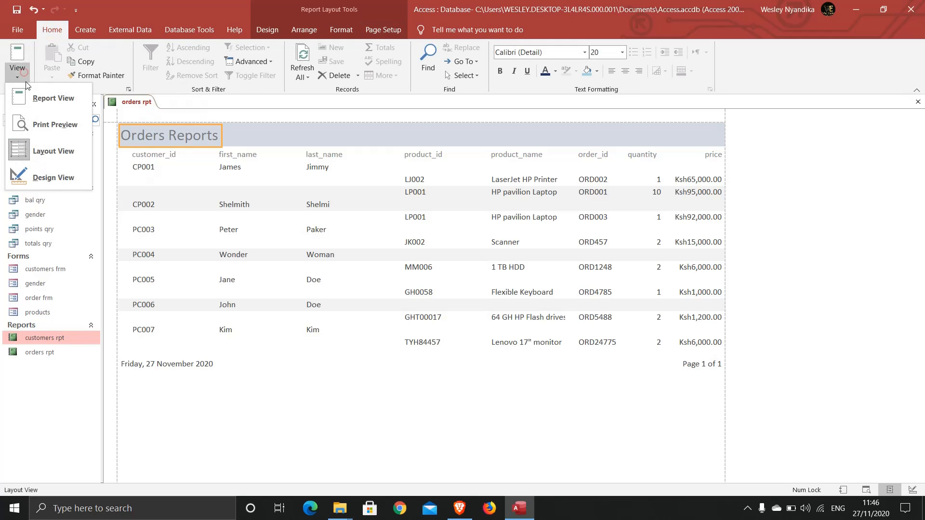
left_click(29, 98)
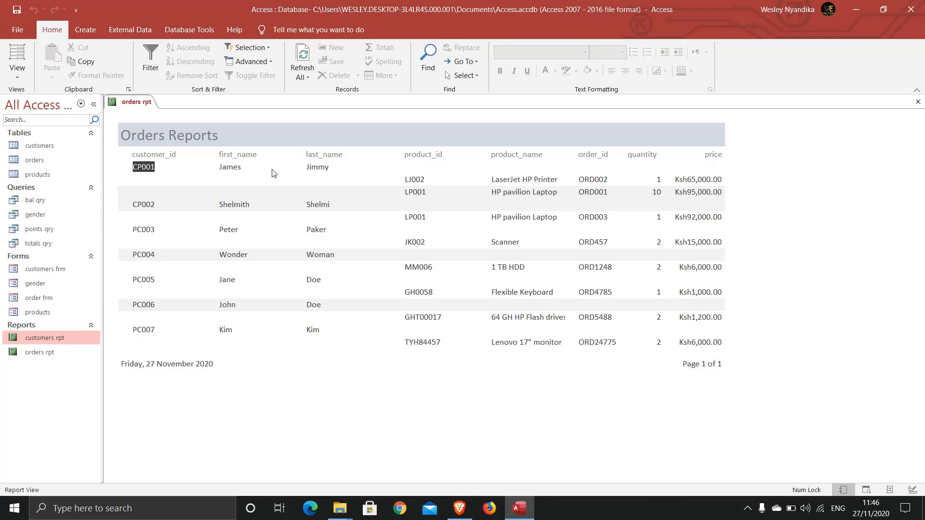
Check orders rpt in Print Preview at full-page and 100% zoom, then close the preview.
right_click(118, 105)
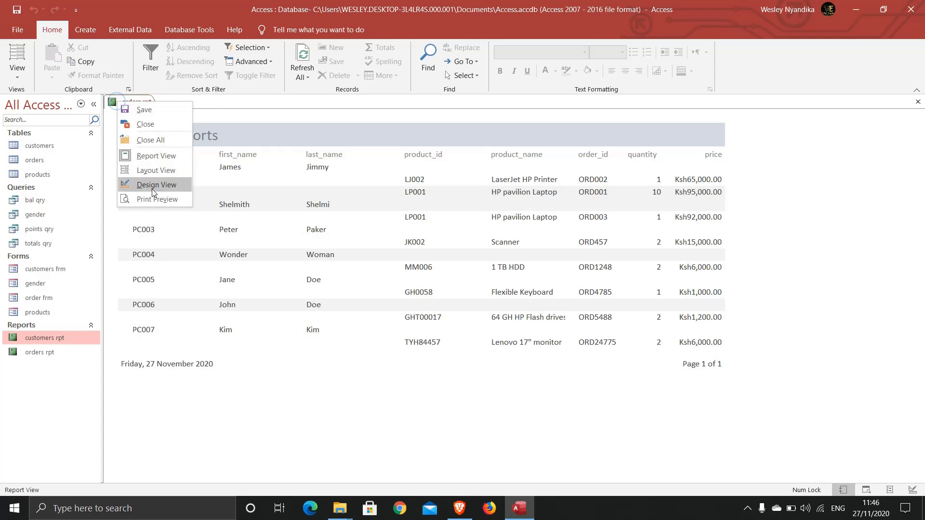
left_click(151, 201)
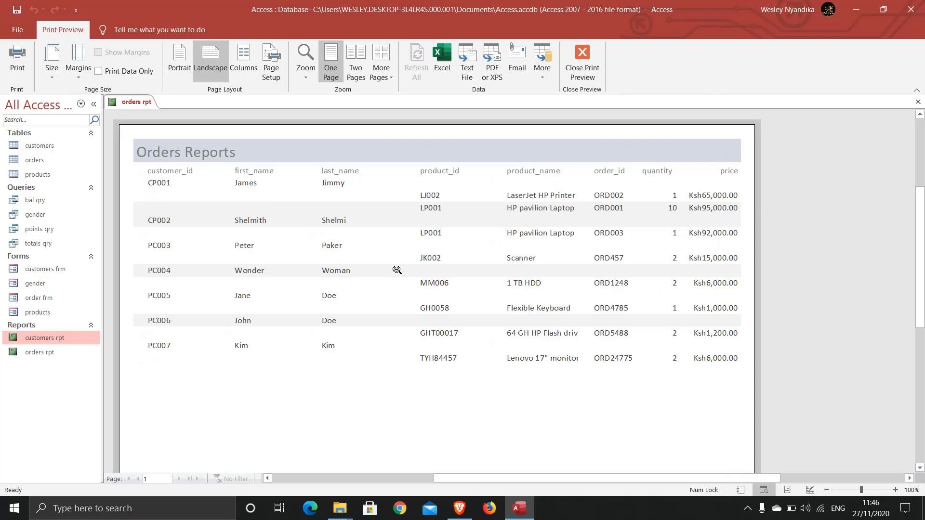
left_click(316, 260)
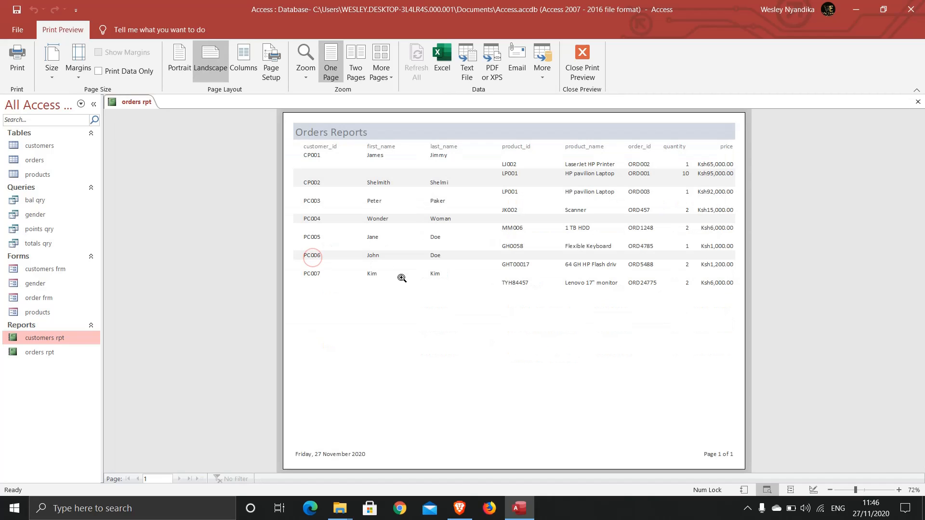
left_click(439, 273)
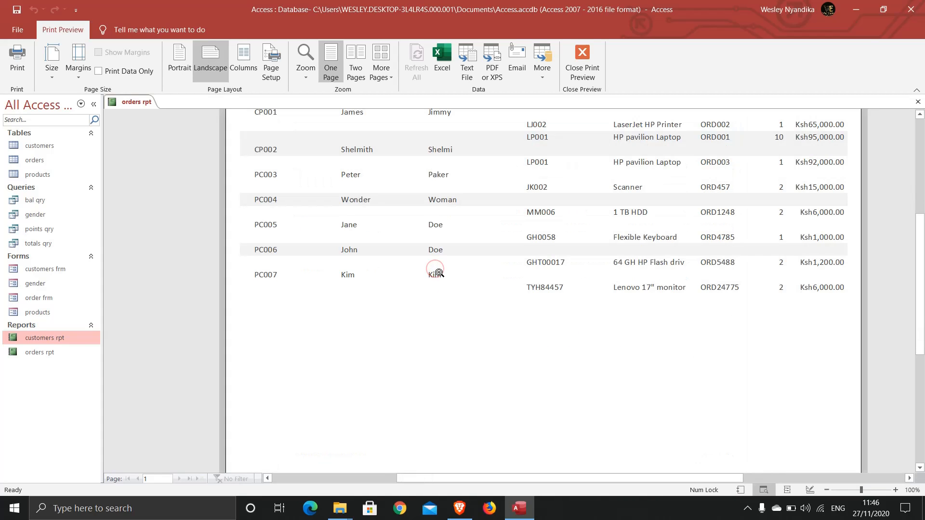
left_click(386, 228)
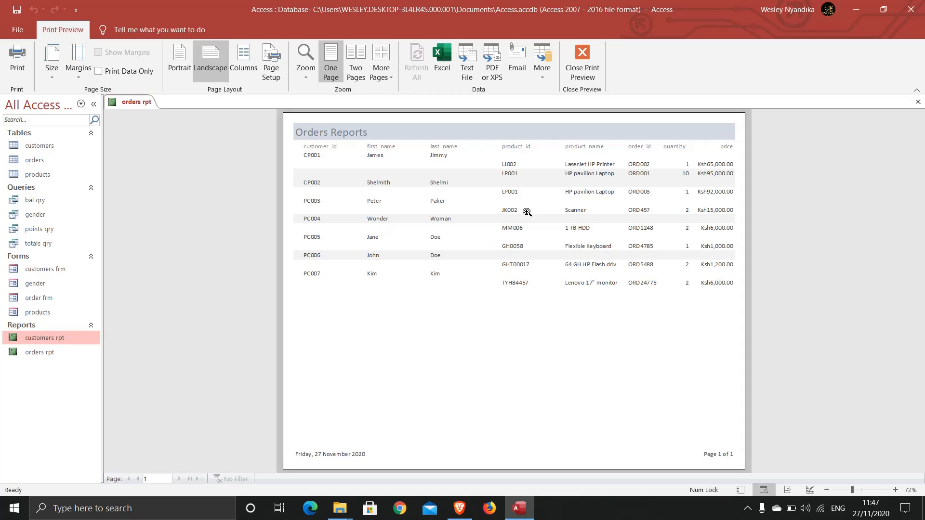
left_click(584, 71)
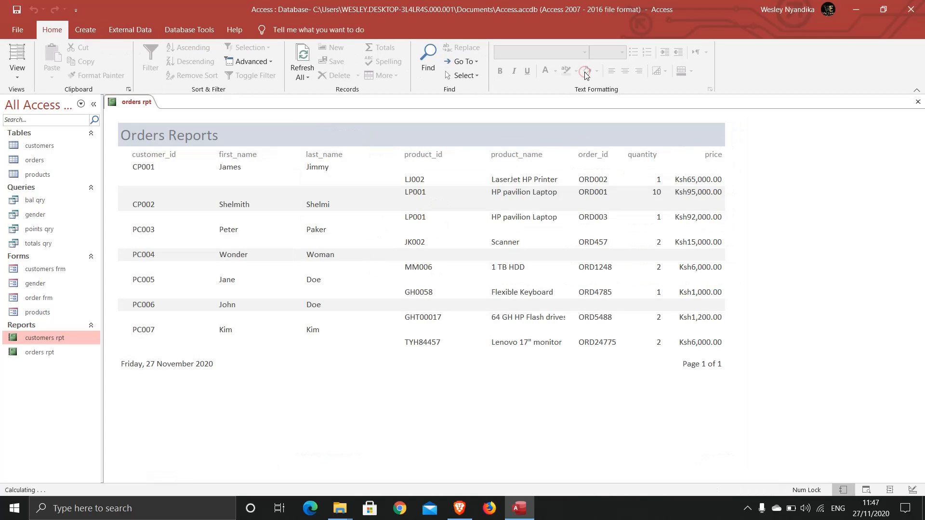
left_click(86, 29)
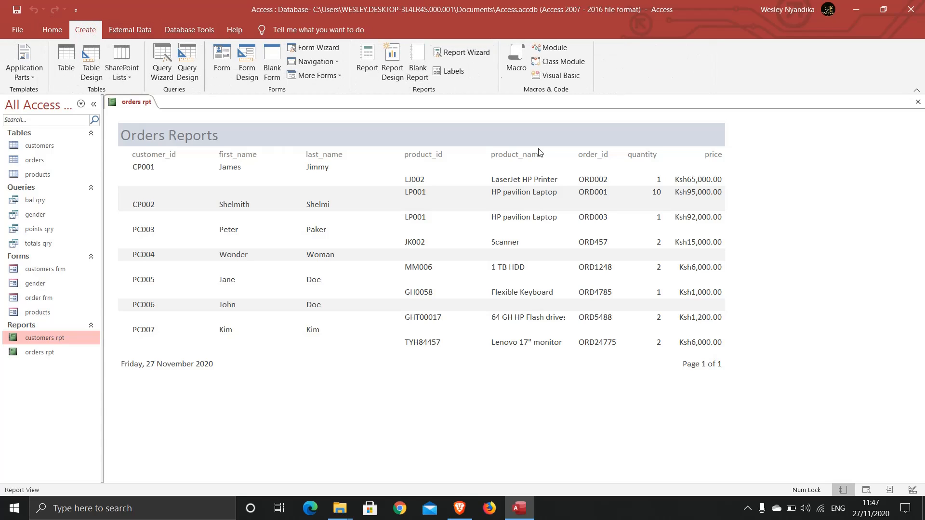